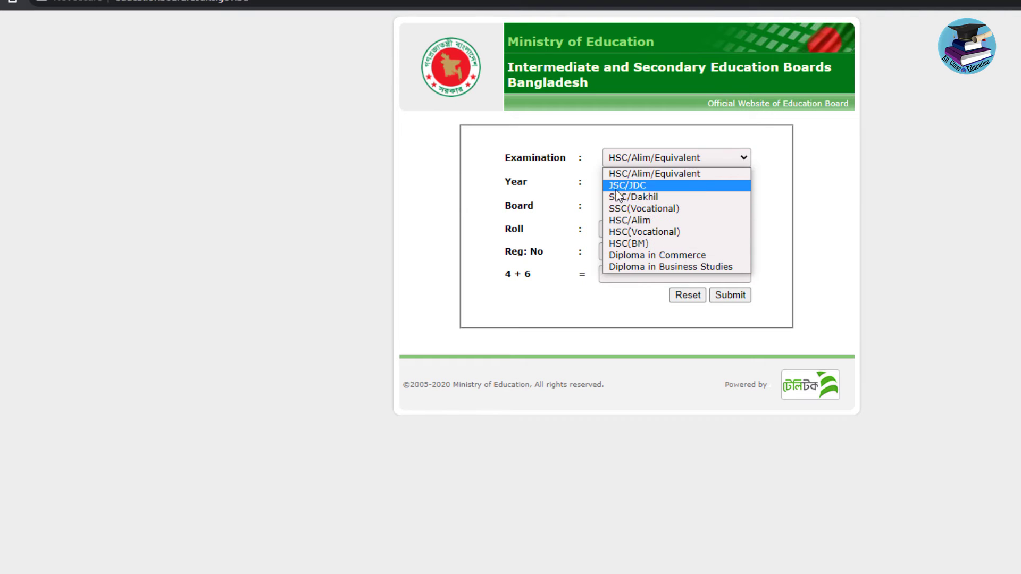
Choose SSC/Dakhil as the examination, 2021 as the year and Barisal as the board
click(652, 199)
click(646, 184)
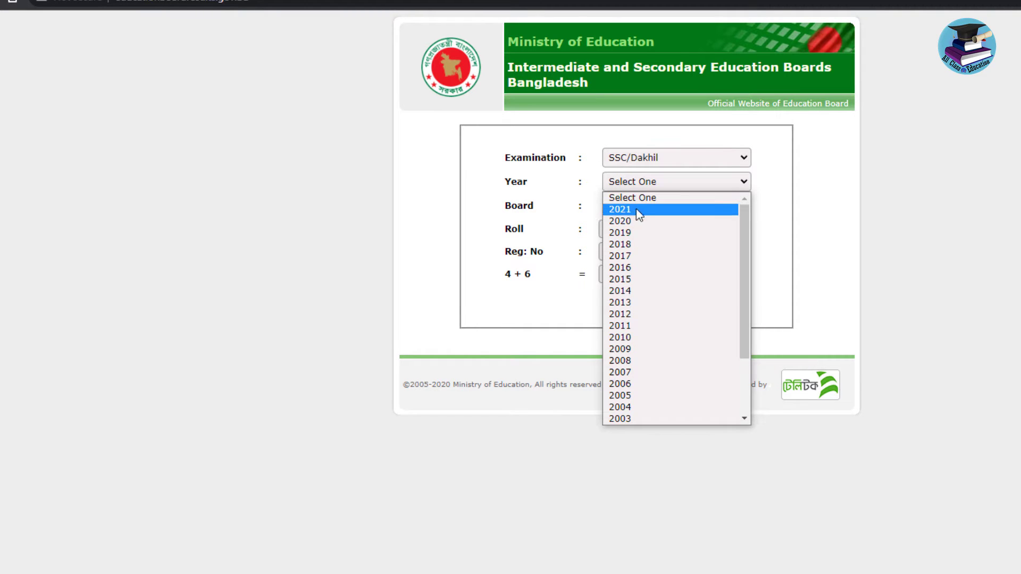
scroll(642, 266, down, 2)
scroll(633, 372, up, 3)
click(627, 210)
click(626, 206)
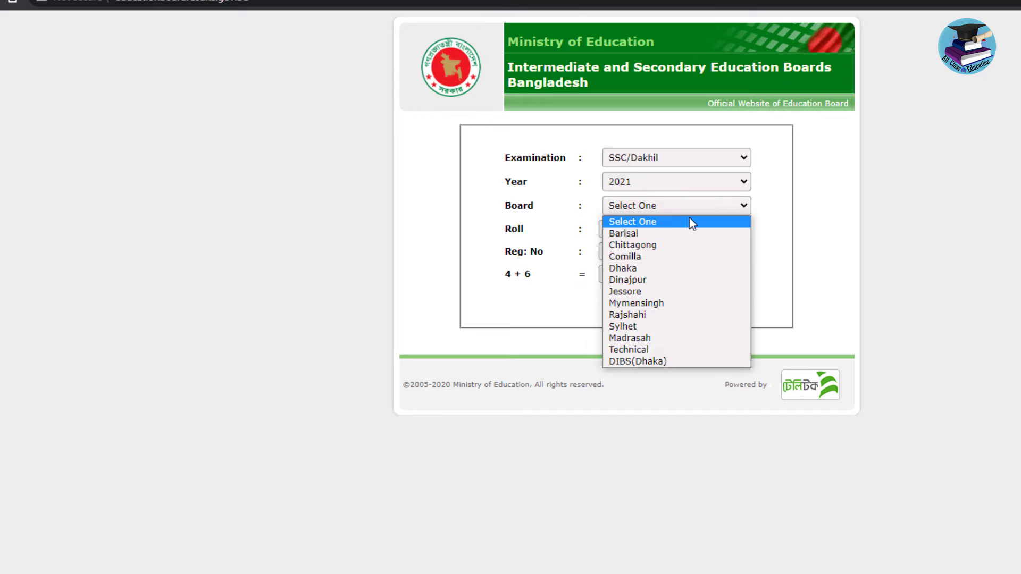
click(689, 221)
click(663, 207)
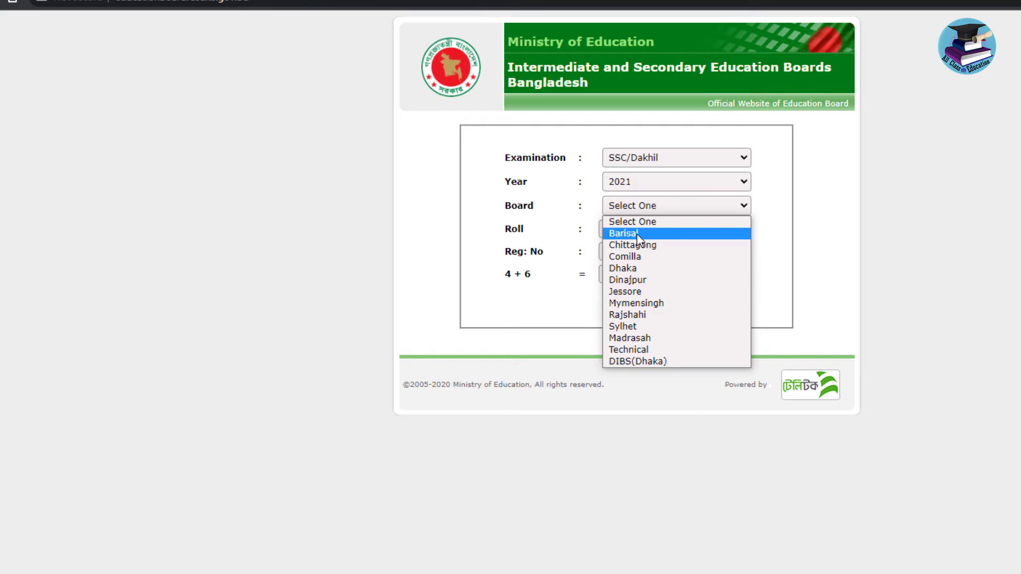
click(637, 234)
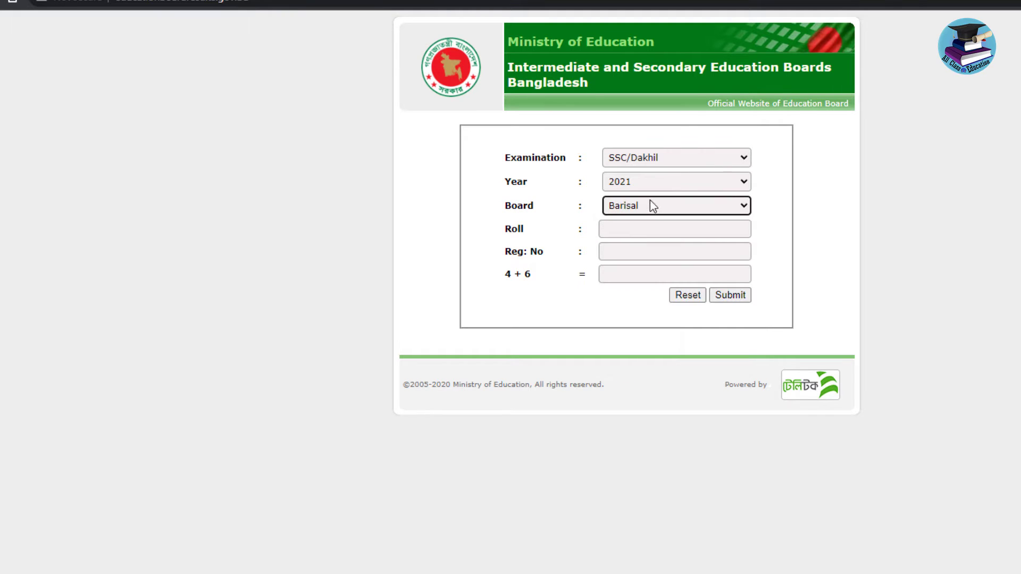
Enter the student's roll number and registration number in the result form
click(627, 227)
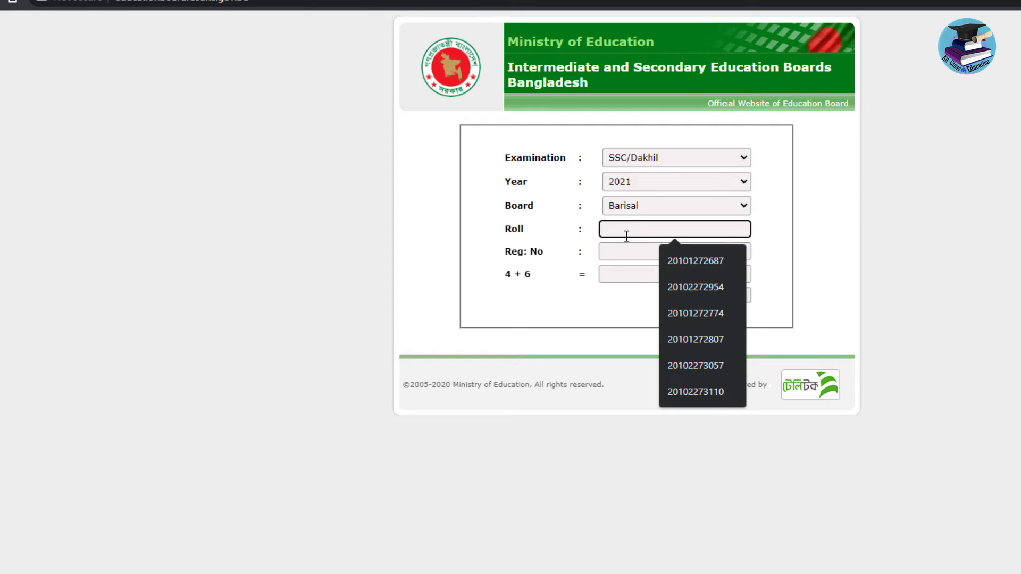
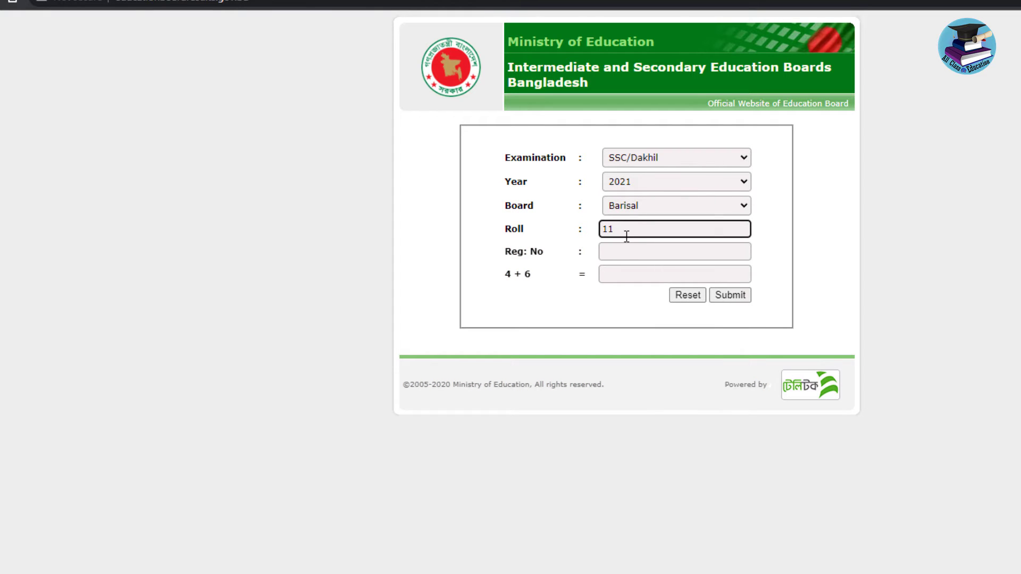
click(628, 255)
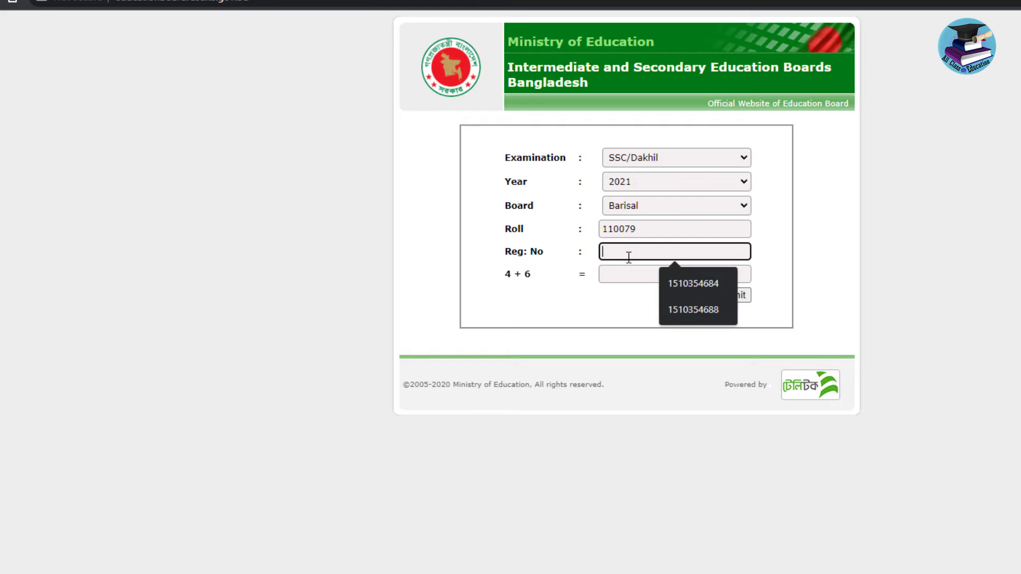
key(Tab)
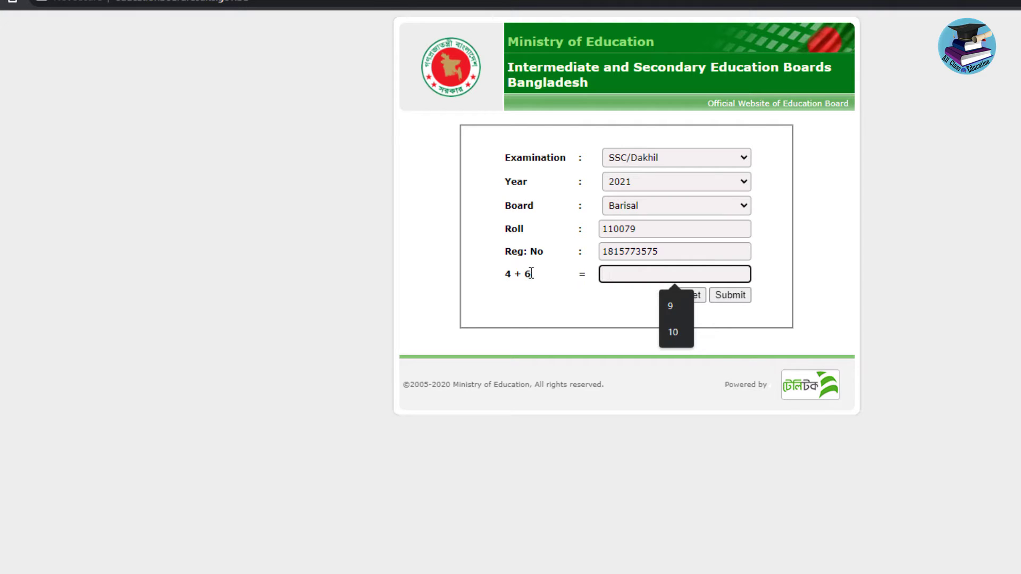
Answer the 4 + 6 check with 10 and submit to show the 2021 grade sheet
drag(531, 273, 505, 274)
click(625, 274)
drag(533, 273, 501, 274)
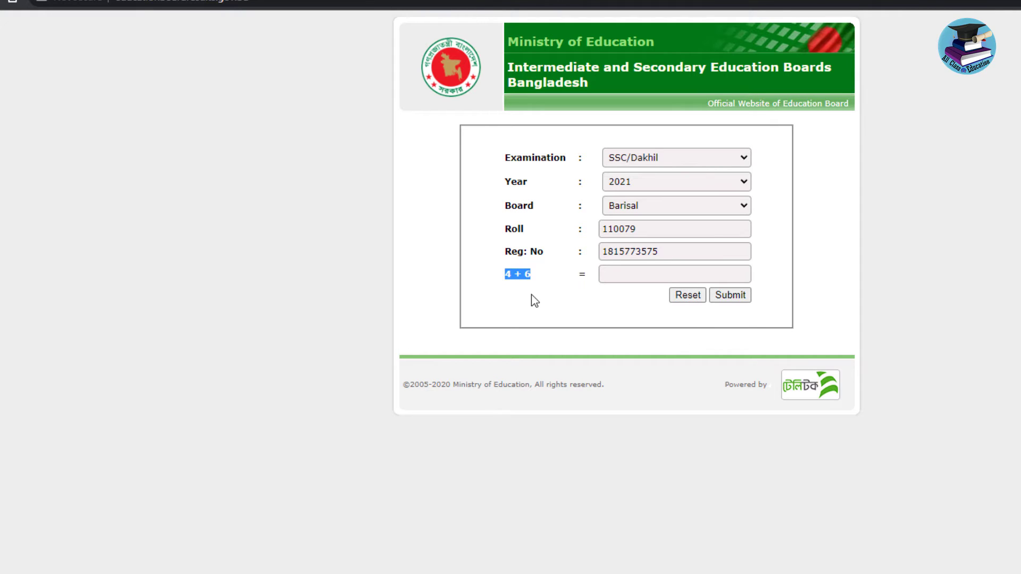
click(627, 274)
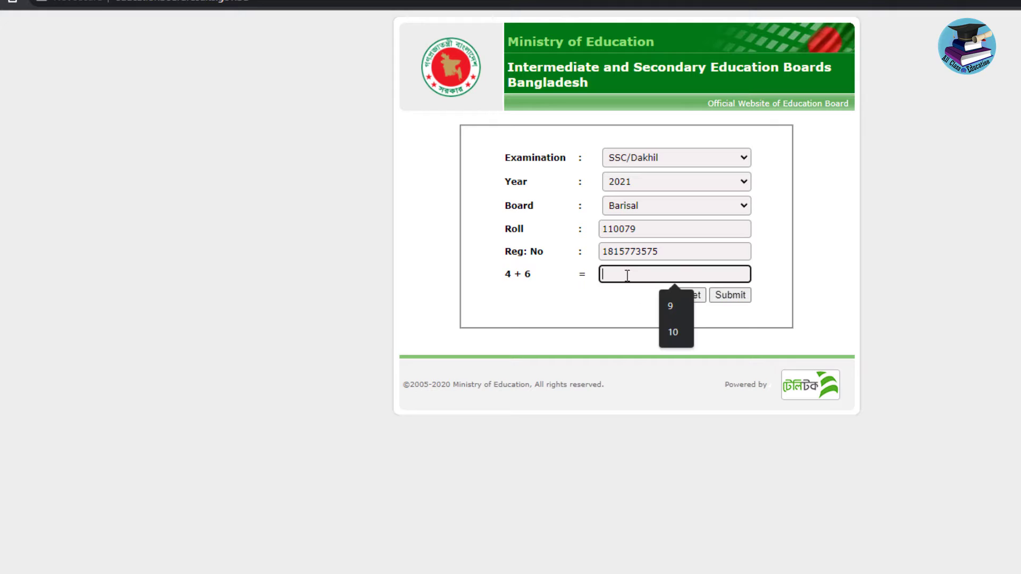
drag(531, 274, 503, 273)
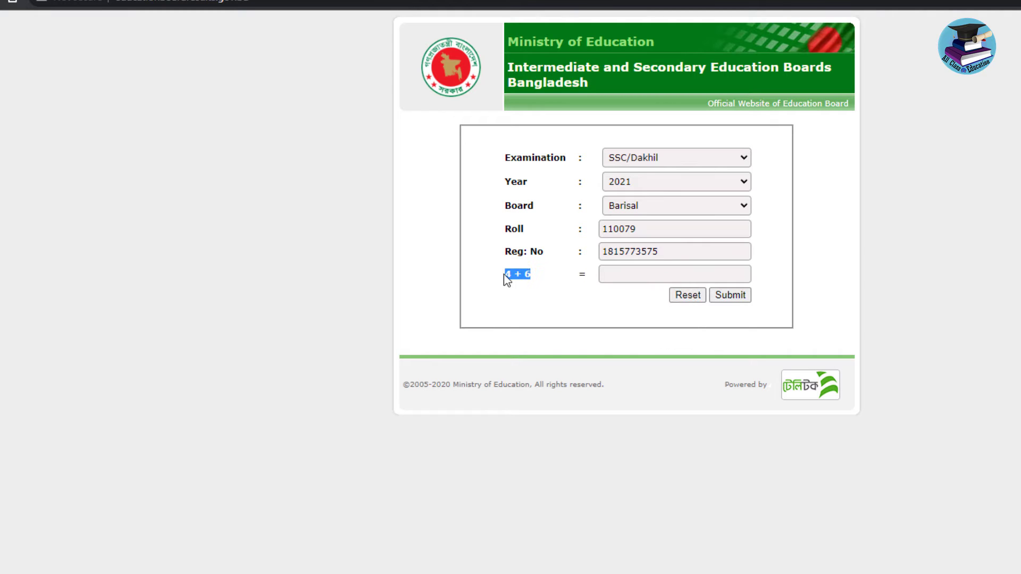
click(659, 283)
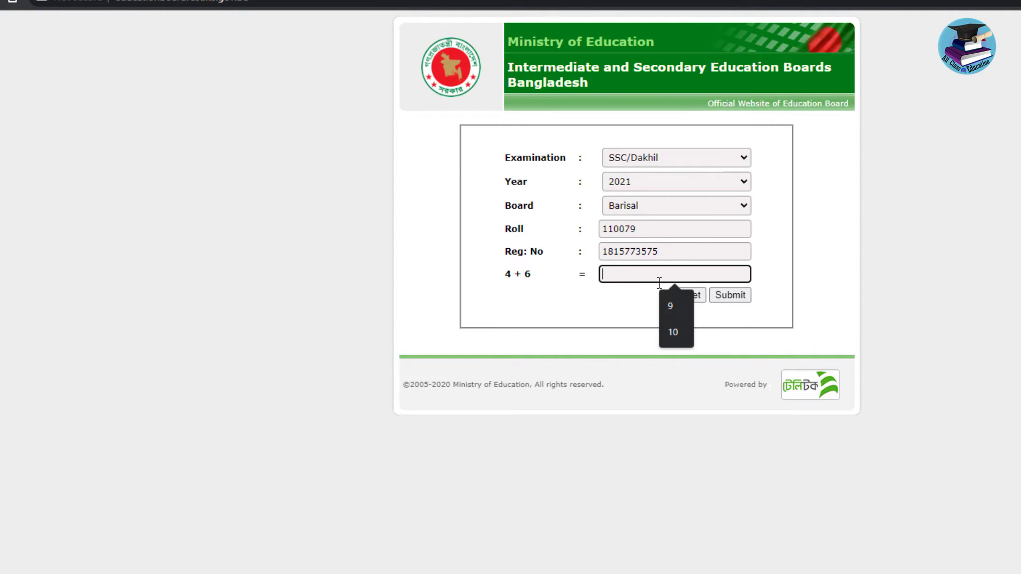
text(10)
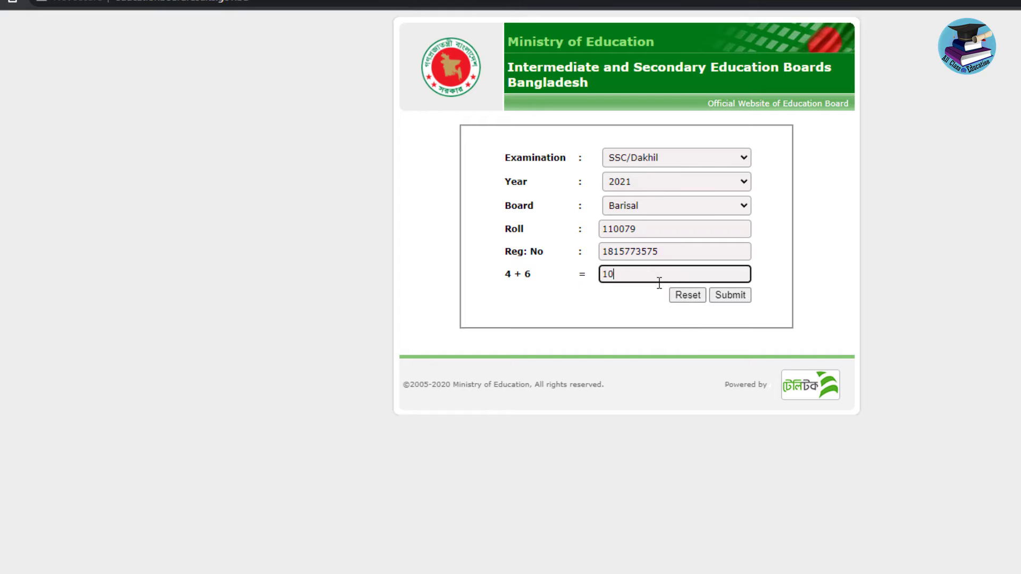
drag(519, 276, 506, 275)
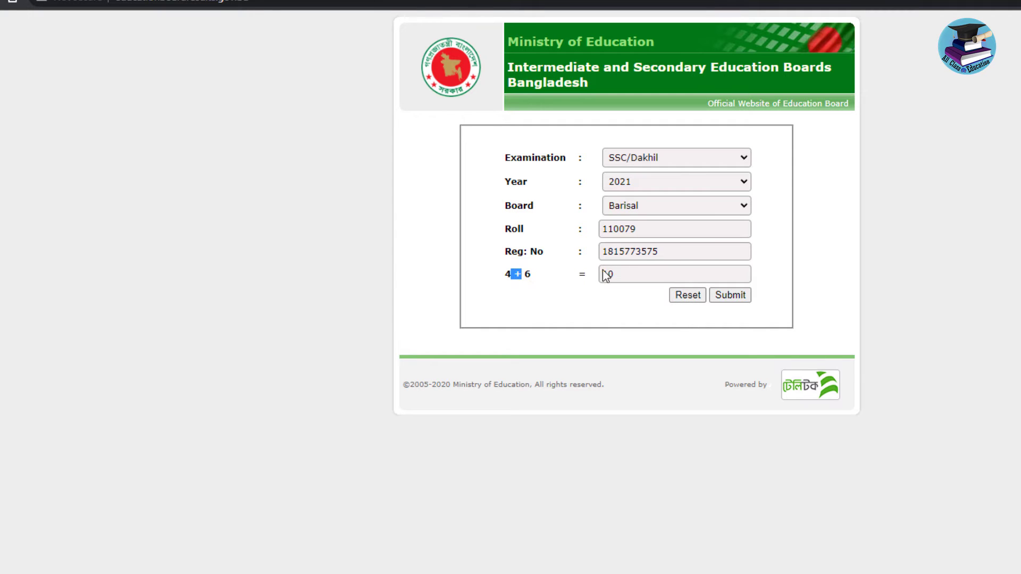
click(631, 271)
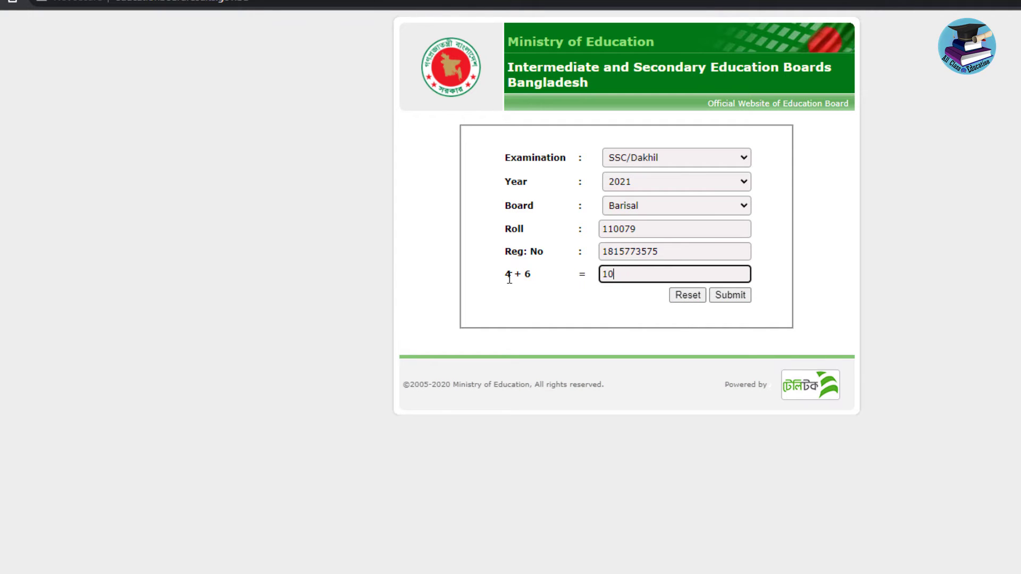
click(728, 296)
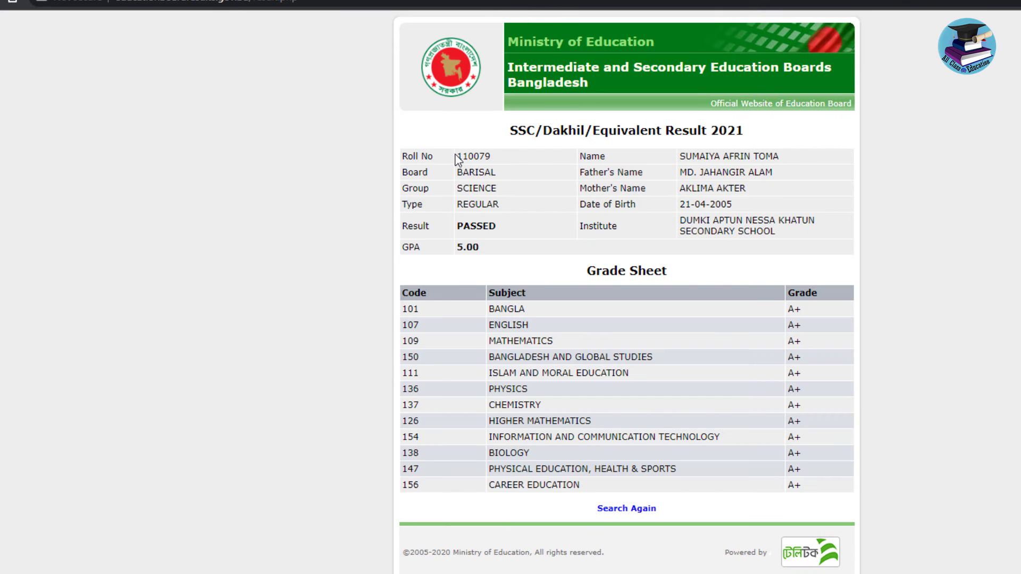
Highlight the student's result details on the grade sheet, then clear the selection
drag(458, 156, 632, 269)
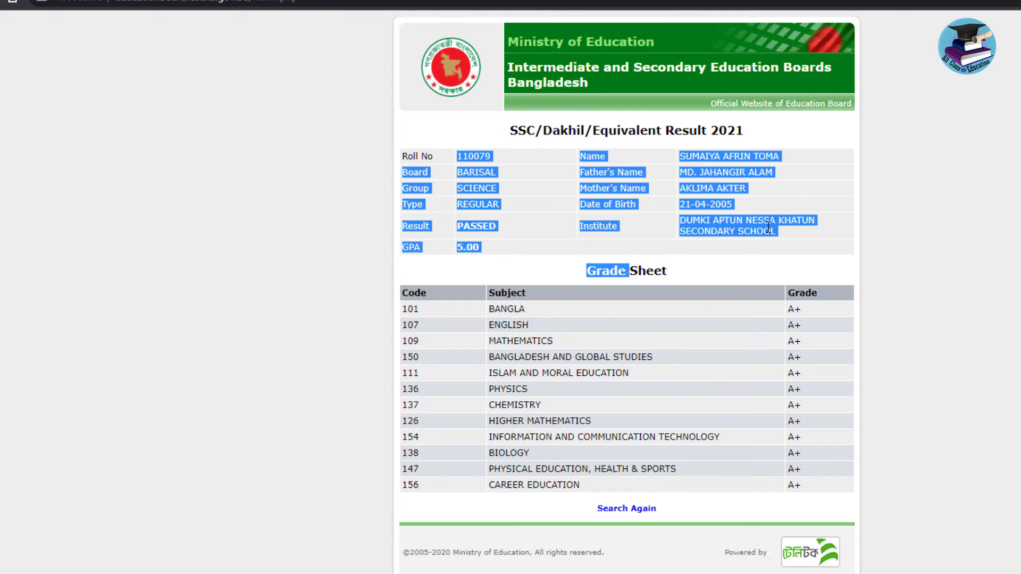
click(770, 269)
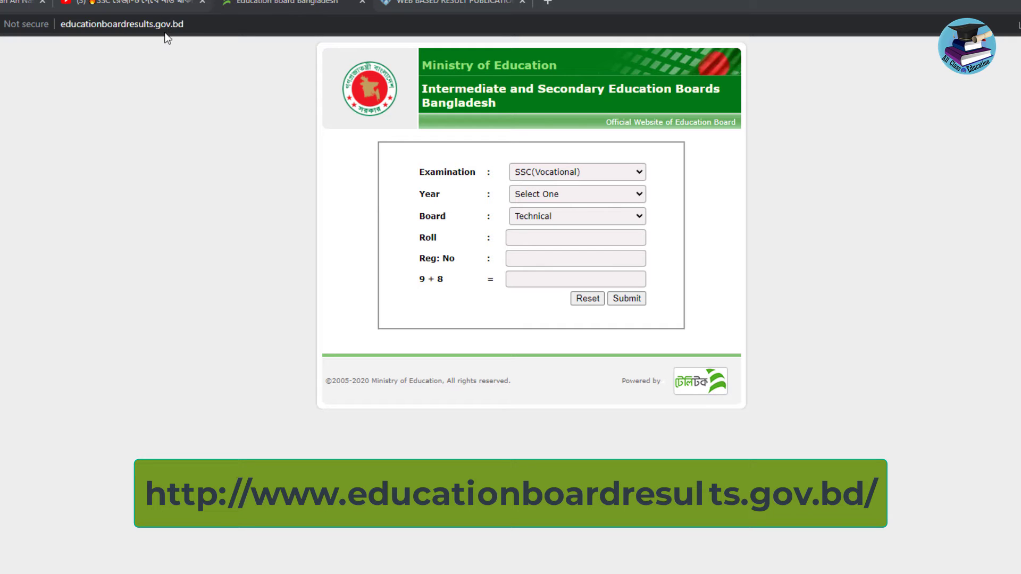
On eboardresults.com, choose SSC/Dakhil/Equivalent, exam year 2022 and the Barisal board
click(440, 5)
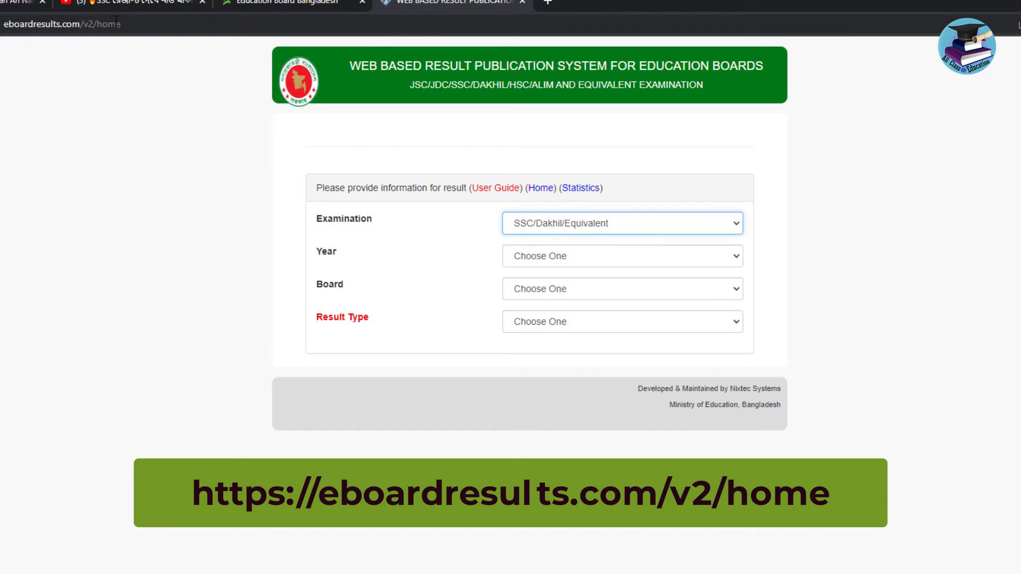
click(558, 226)
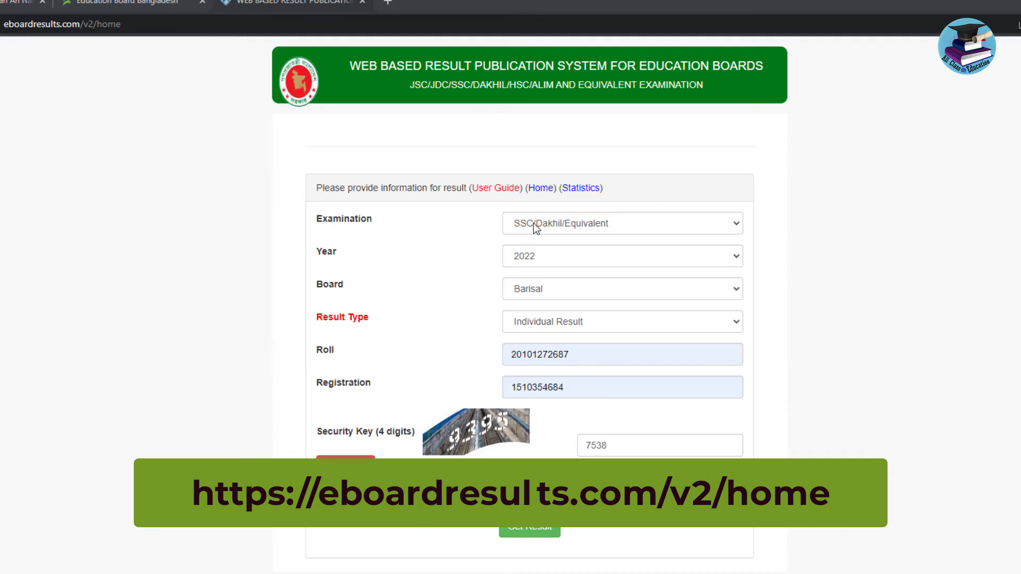
click(534, 223)
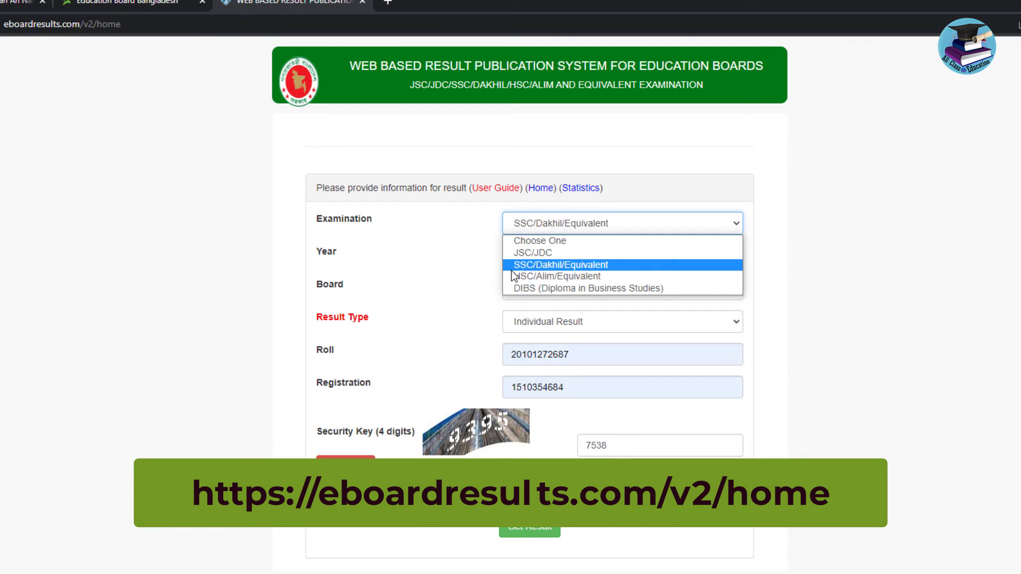
click(563, 269)
click(566, 257)
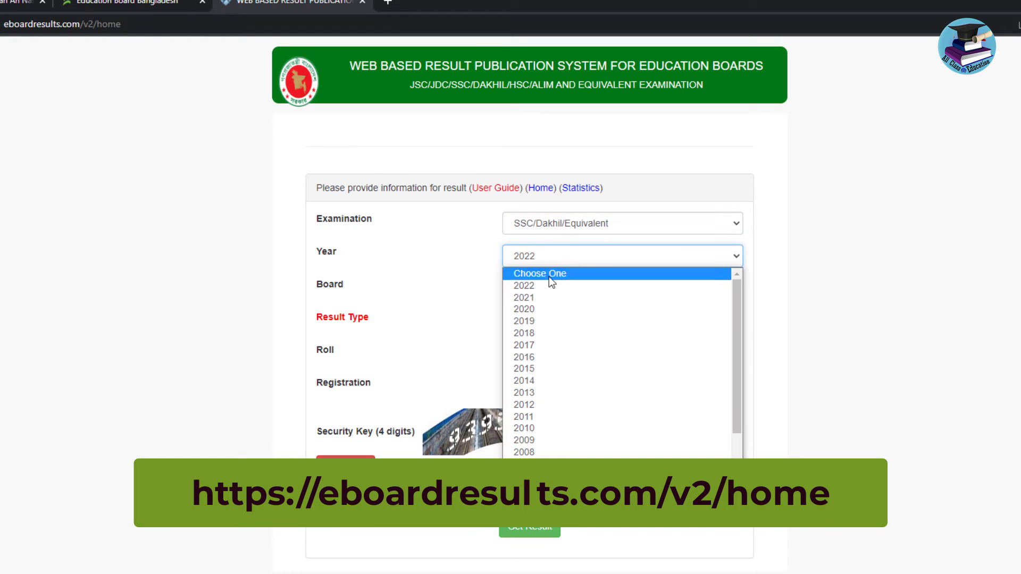
click(531, 286)
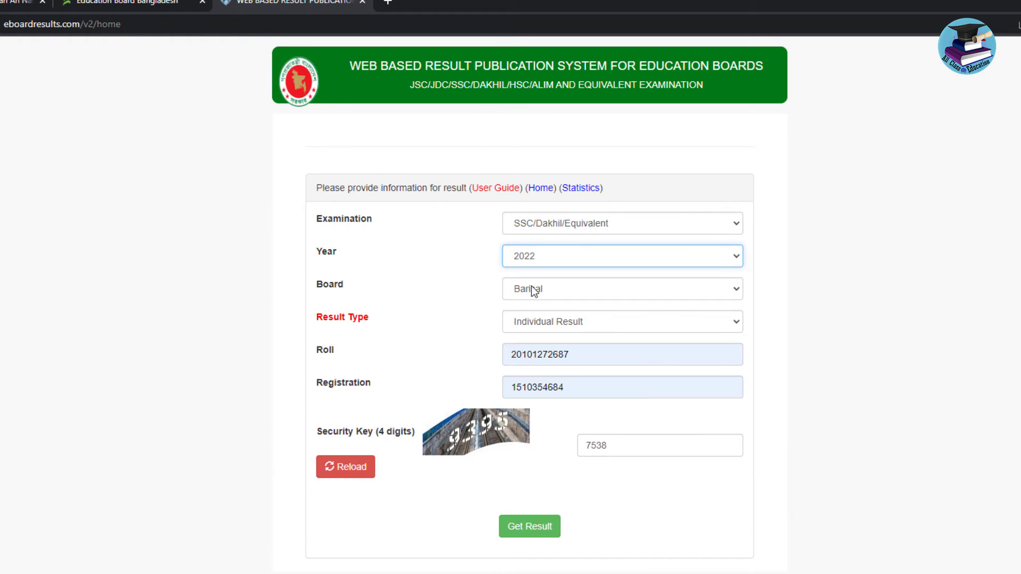
click(535, 294)
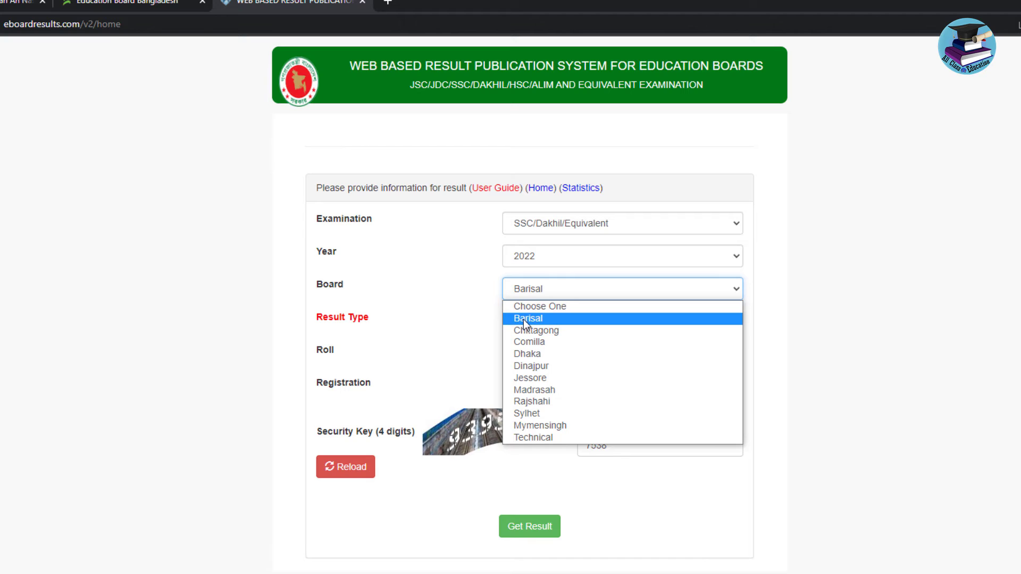
click(523, 319)
click(582, 326)
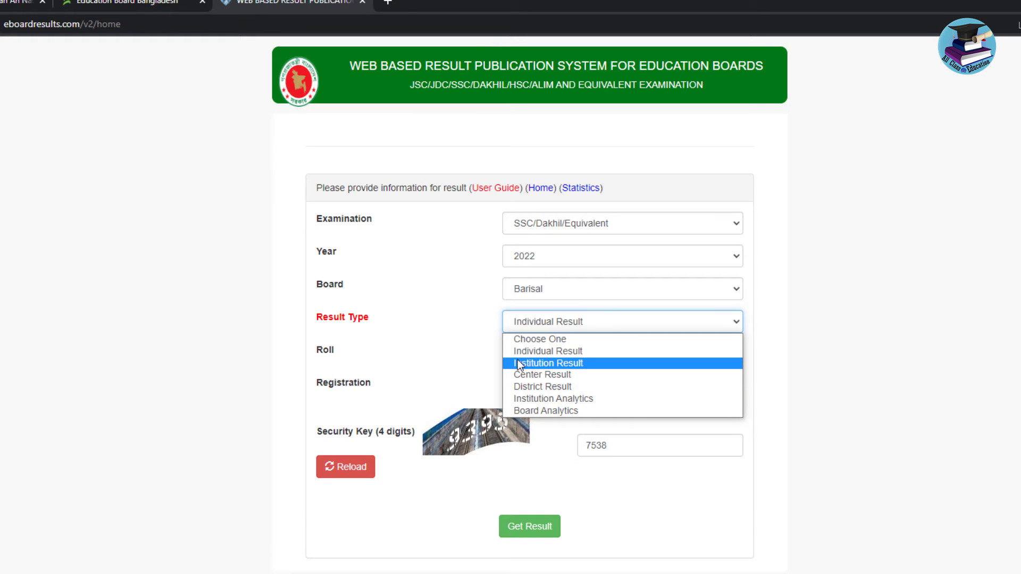
Keep Individual Result as the result type and move through the roll and registration fields to Security Key
click(531, 351)
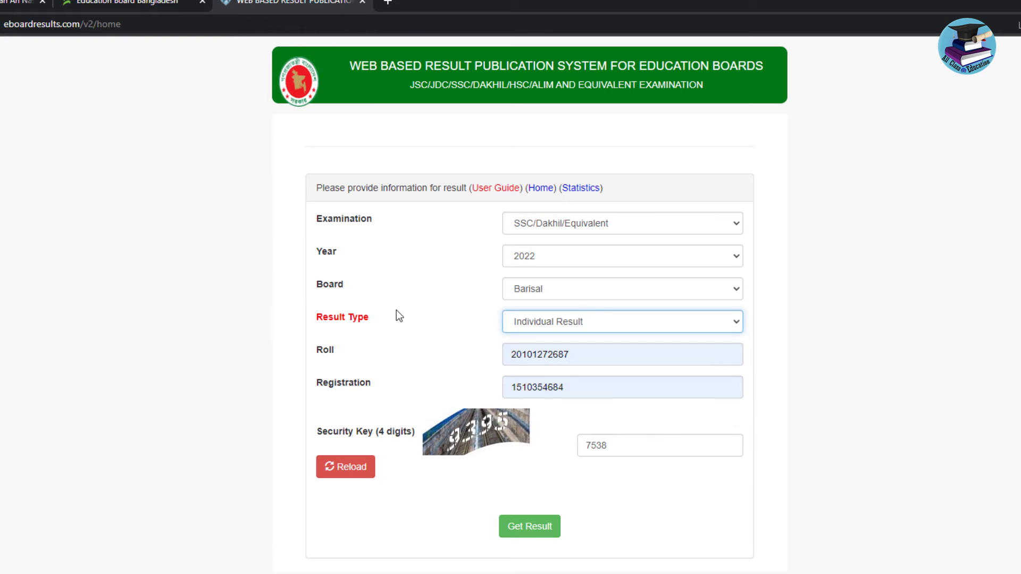
click(579, 356)
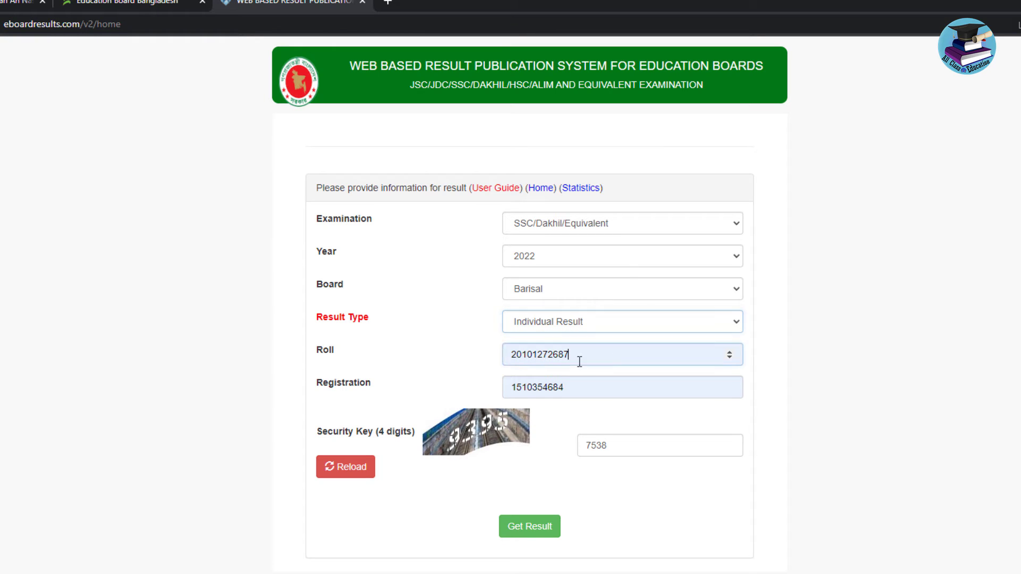
click(596, 388)
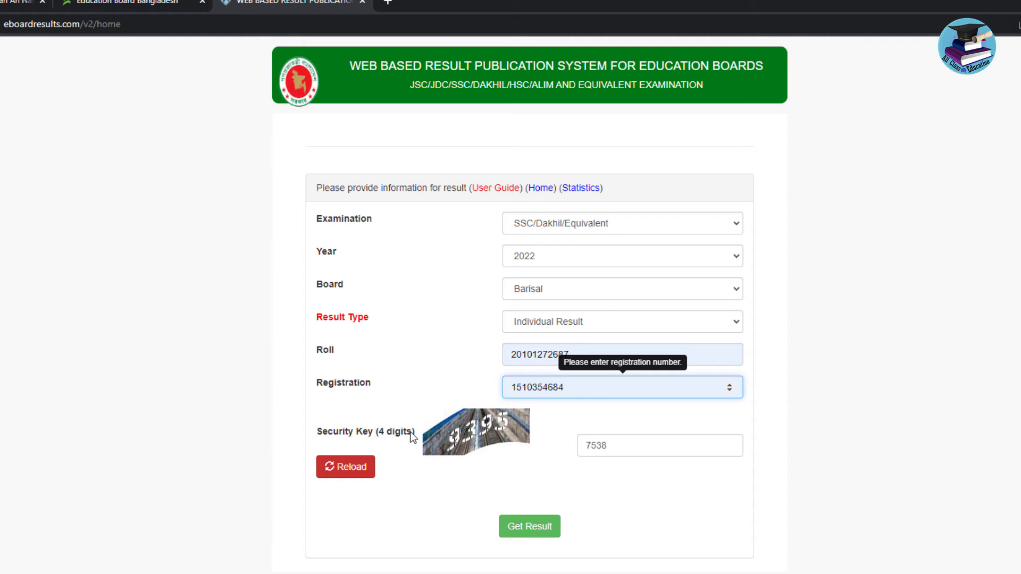
key(Tab)
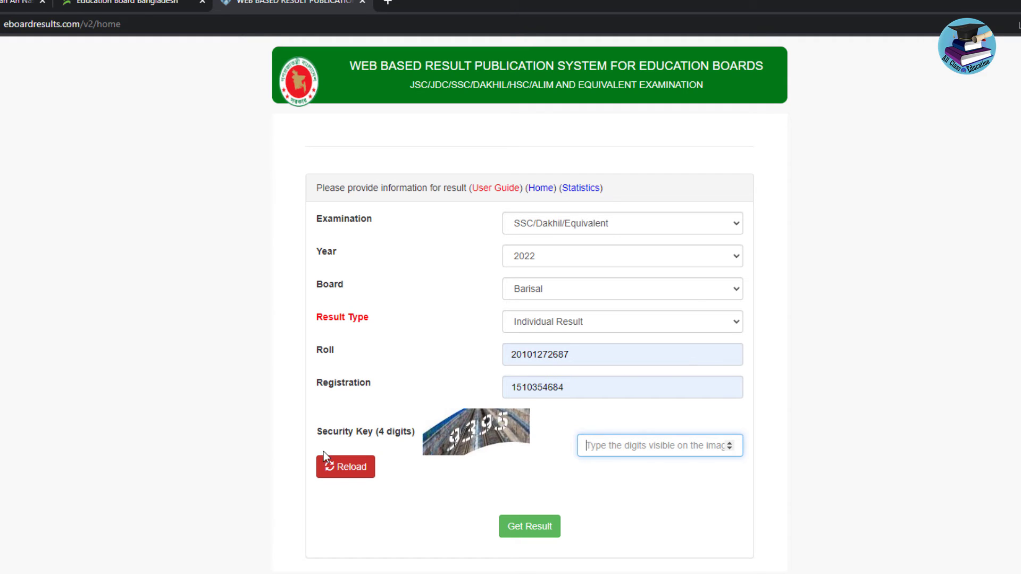
Reload the security-key image several times to get a readable code
click(365, 470)
click(332, 468)
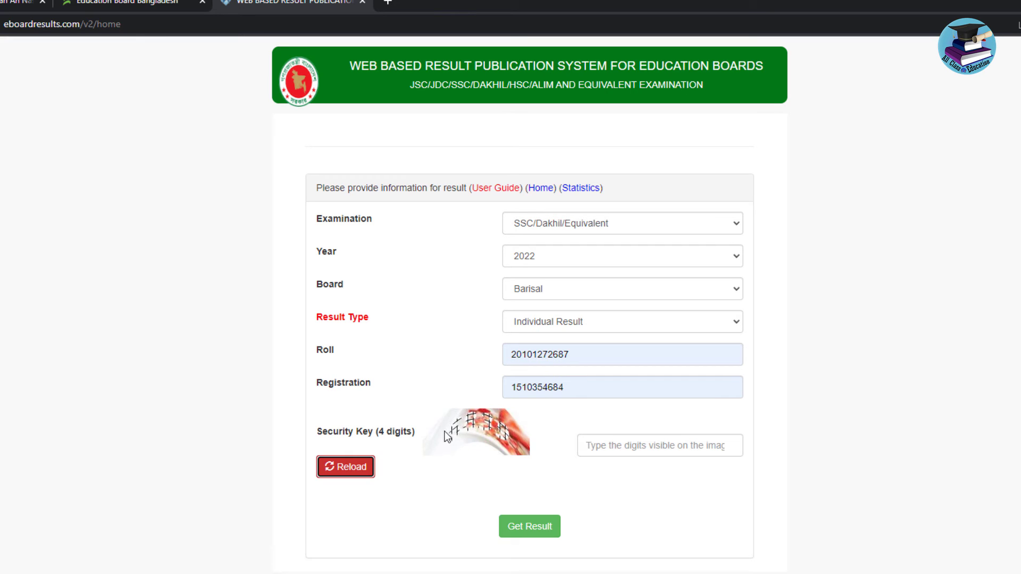
click(331, 469)
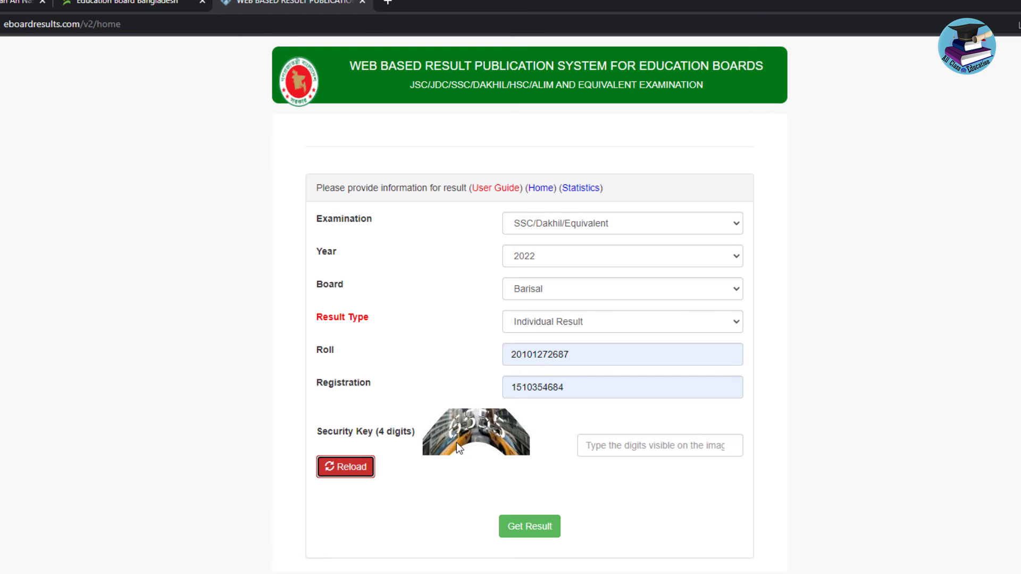
click(333, 469)
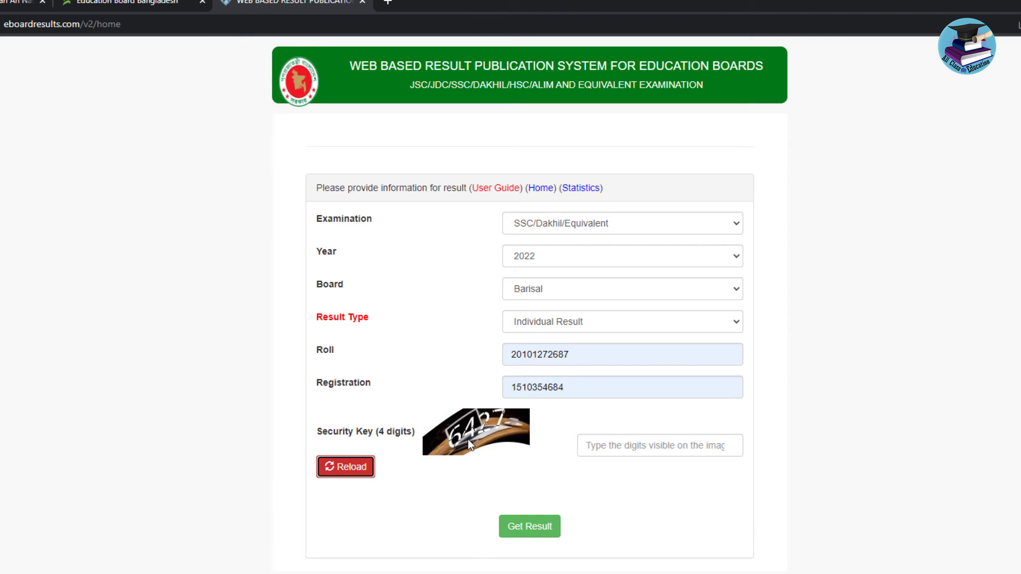
Enter the security key digits from a fresh image and request the 2022 result
click(343, 467)
click(632, 440)
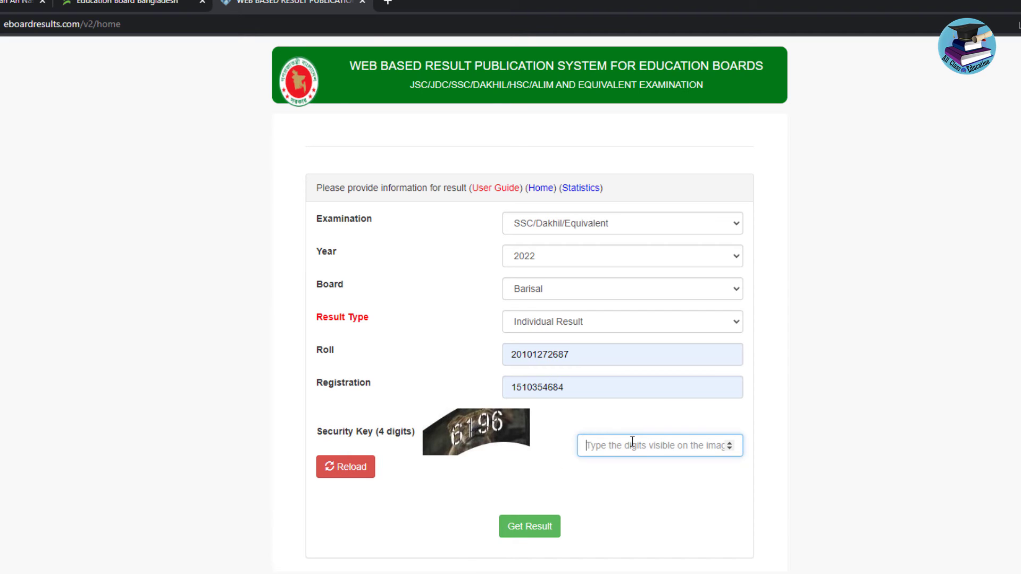
text(6196)
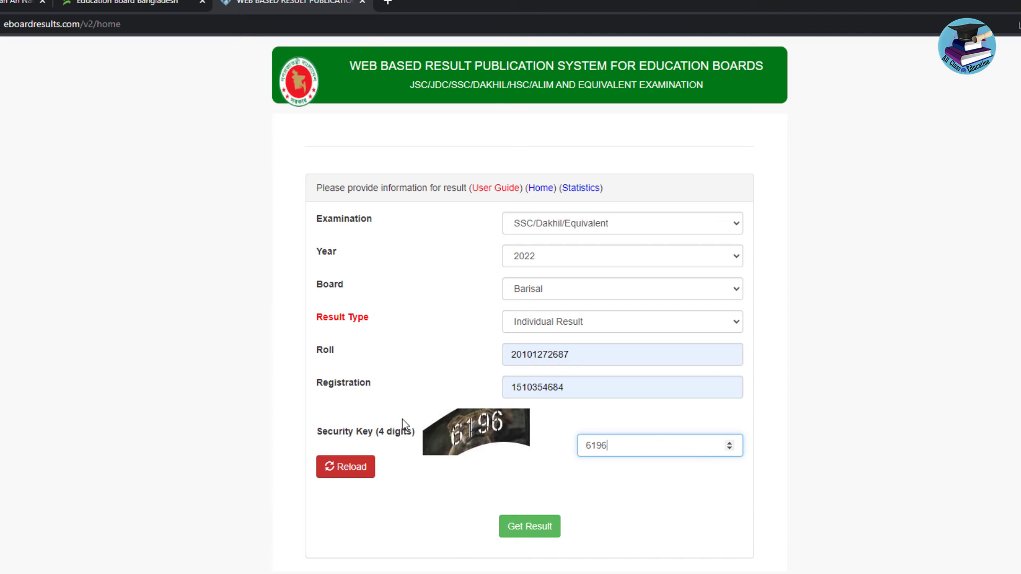
click(527, 534)
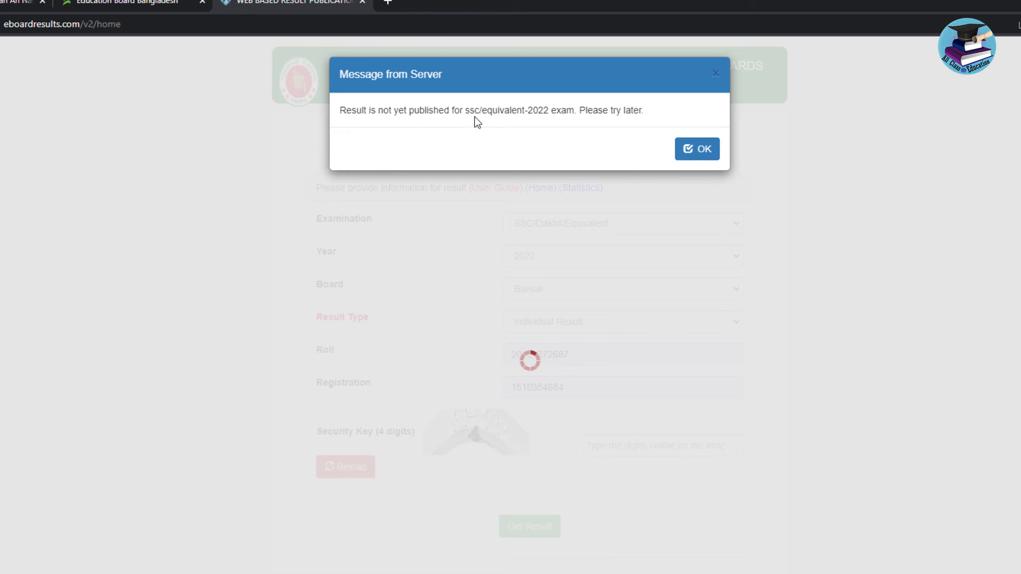
Dismiss the not-yet-published notice and switch between the two result site tabs
click(687, 149)
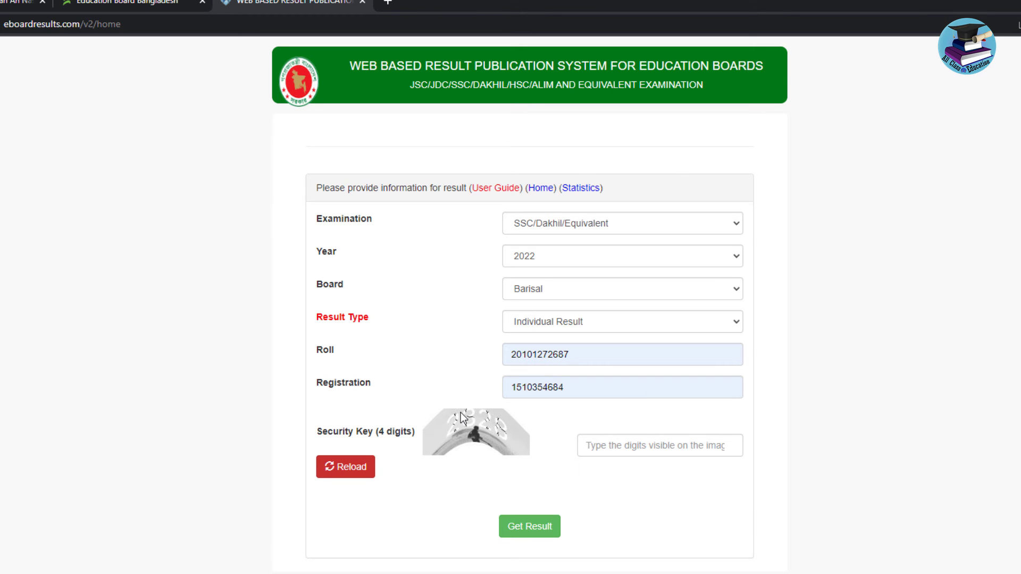
click(126, 4)
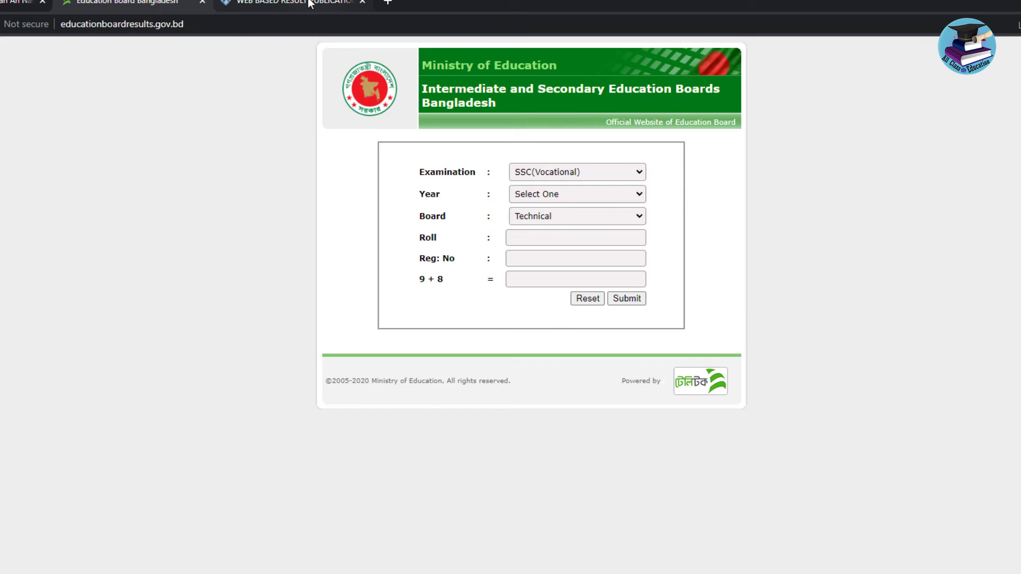
click(308, 5)
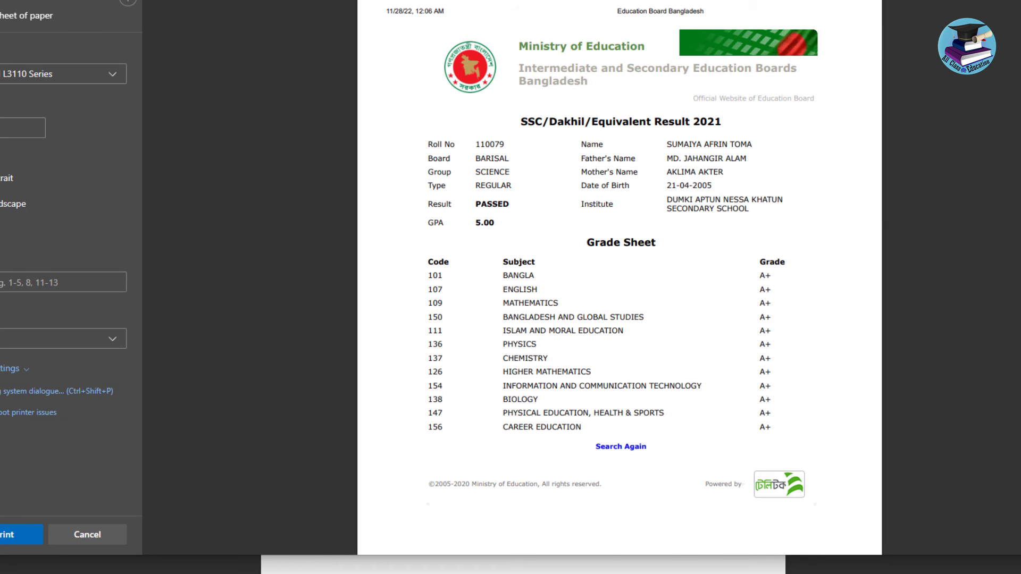